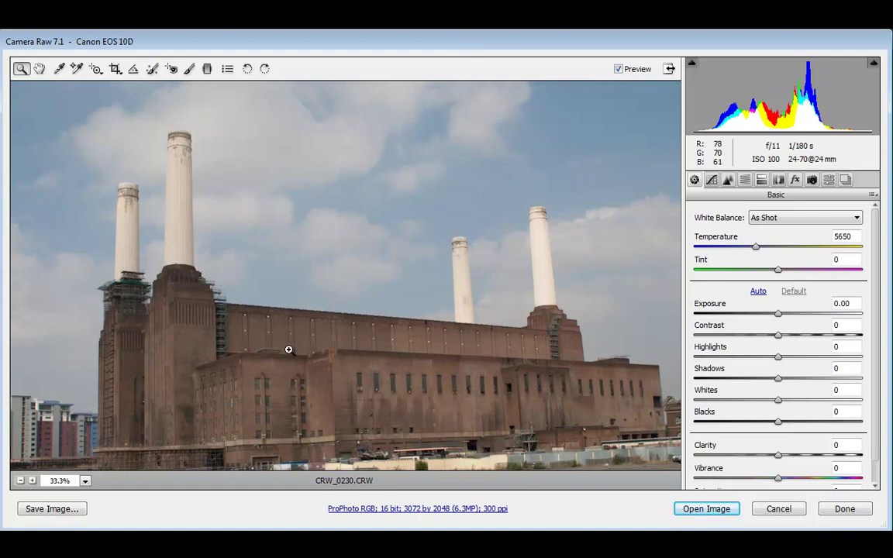
- Set the white balance preset to Flash with the preview at 33.3%
{"action": "left_click", "coordinate": [32, 481]}
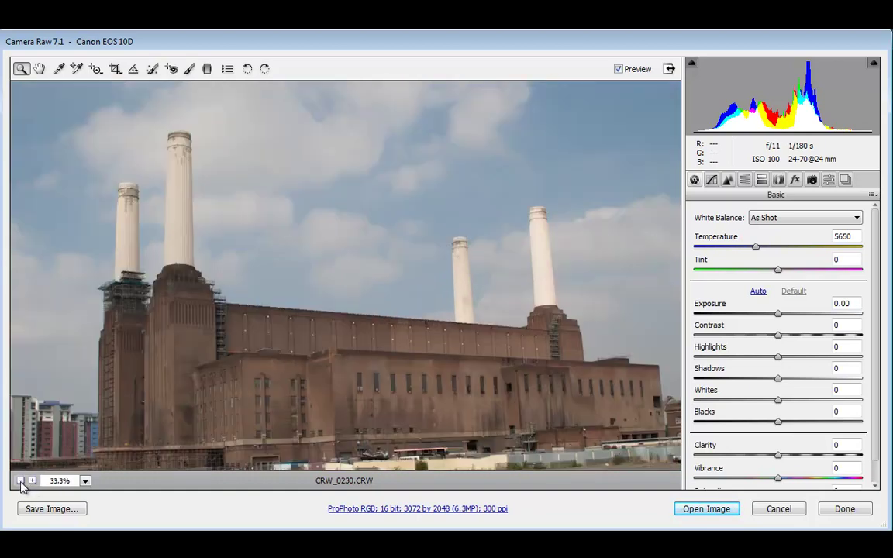
{"action": "left_click", "coordinate": [21, 481]}
{"action": "left_click", "coordinate": [77, 435]}
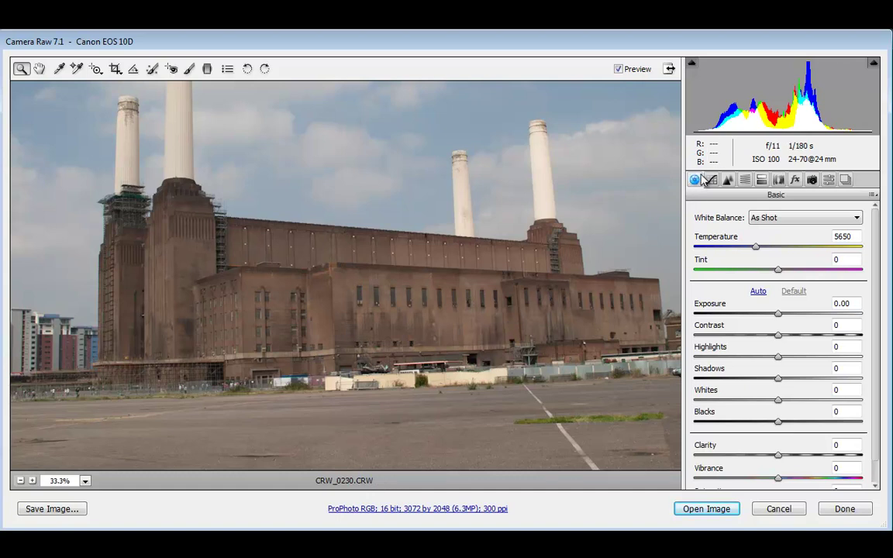
{"action": "left_click", "coordinate": [848, 219]}
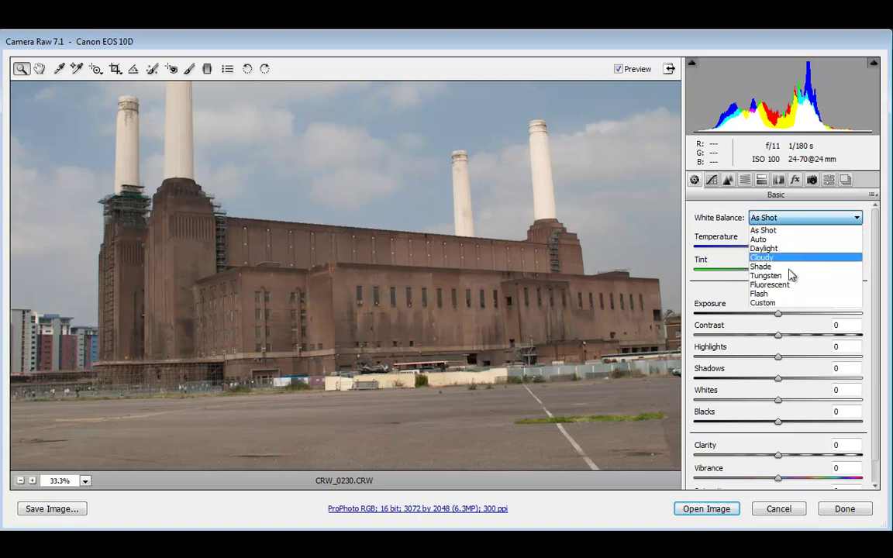
{"action": "left_click", "coordinate": [761, 294]}
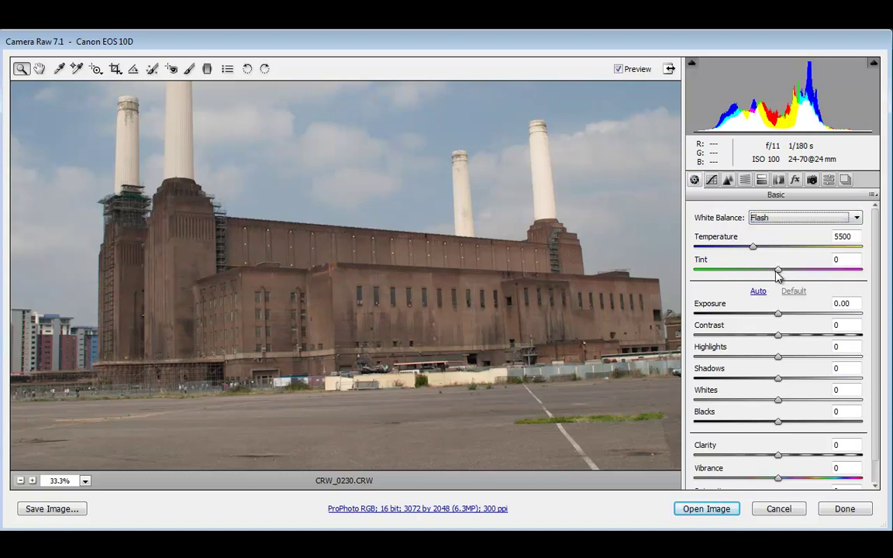
- Set Tint -18, Exposure +0.30, Highlights +50, Shadows -29, Clarity +36 and Vibrance +11
{"action": "left_click_drag", "start_coordinate": [778, 274], "coordinate": [762, 271]}
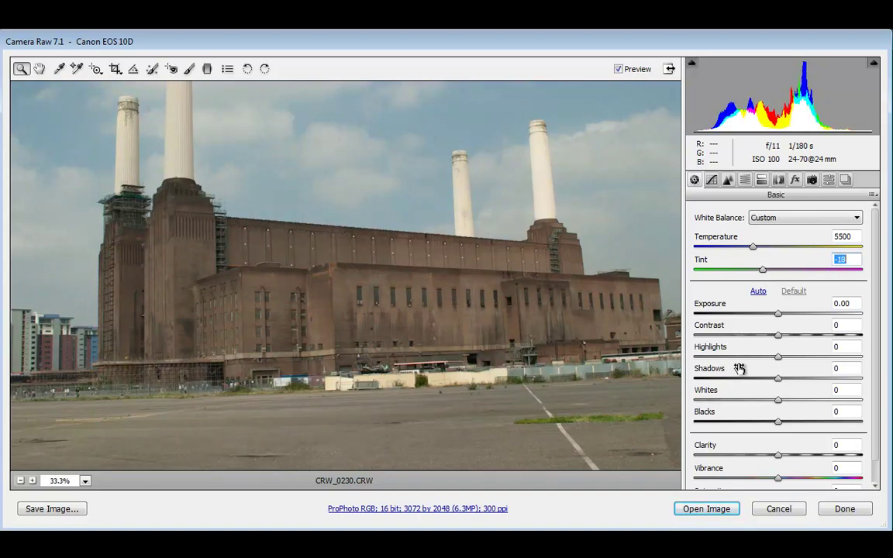
{"action": "left_click_drag", "start_coordinate": [778, 316], "coordinate": [781, 315]}
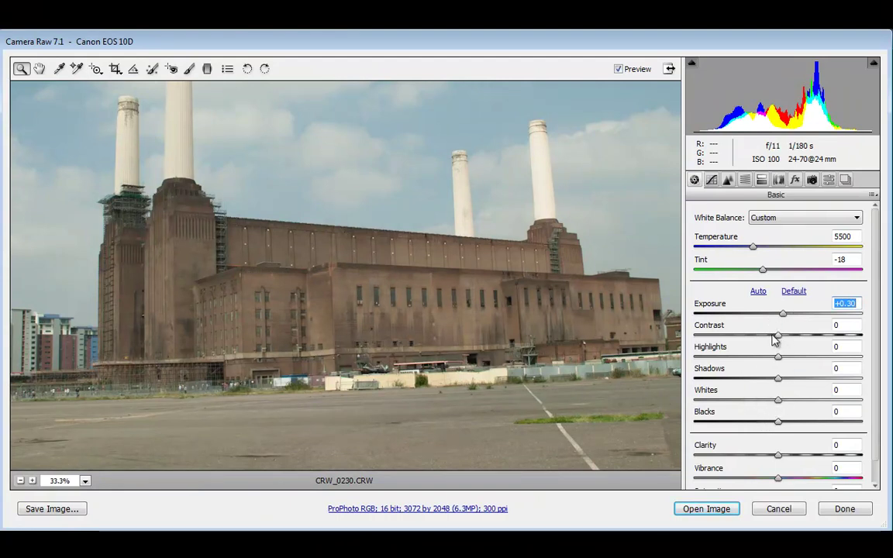
{"action": "left_click_drag", "start_coordinate": [782, 360], "coordinate": [760, 422]}
{"action": "left_click_drag", "start_coordinate": [778, 455], "coordinate": [787, 478]}
{"action": "left_click", "coordinate": [874, 466]}
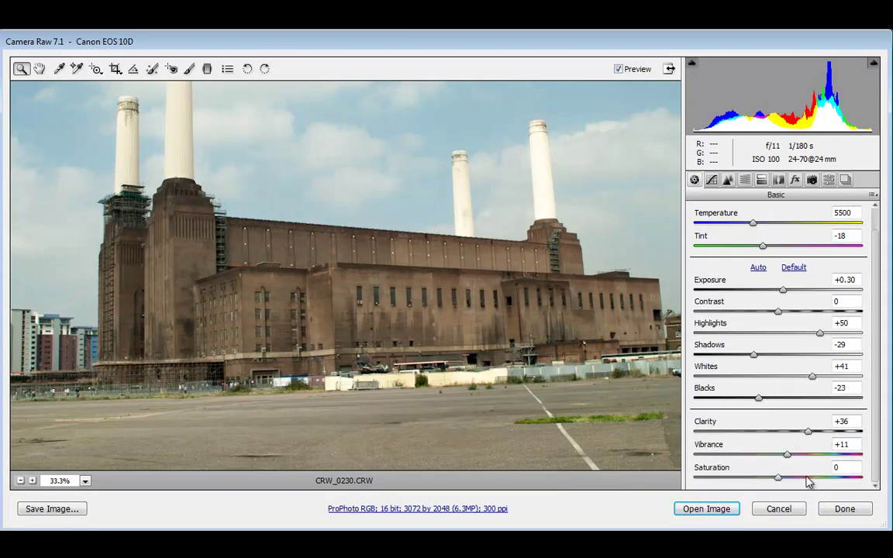
- Set parametric curve Highlights +17, Lights +13, Darks -12, Shadows -16, and Post Crop Vignetting -26
{"action": "left_click", "coordinate": [711, 179]}
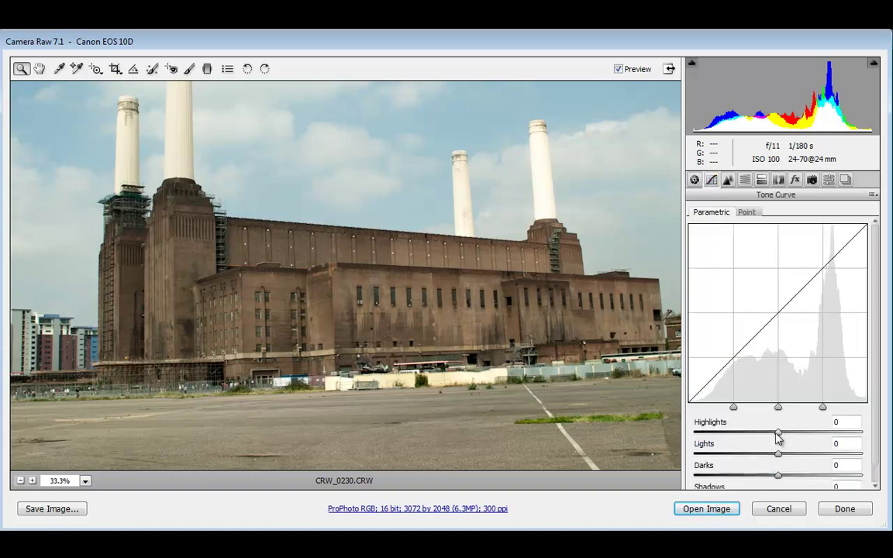
{"action": "left_click_drag", "start_coordinate": [779, 435], "coordinate": [763, 477]}
{"action": "scroll", "coordinate": [767, 481], "scroll_direction": "down", "scroll_amount": 1}
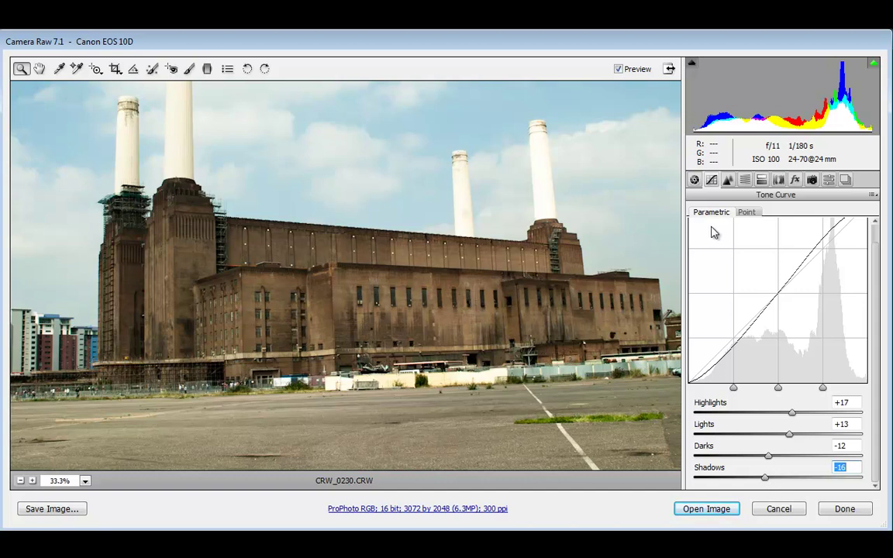
{"action": "left_click", "coordinate": [795, 180]}
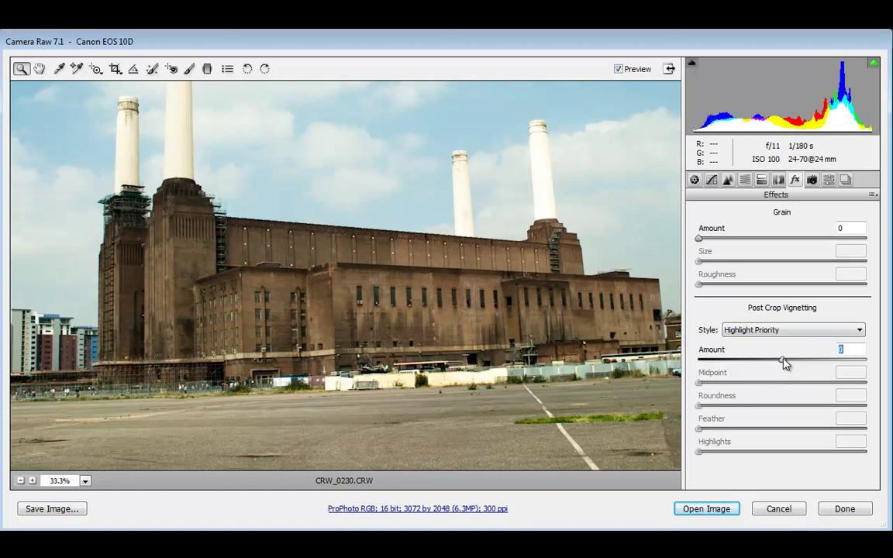
{"action": "left_click_drag", "start_coordinate": [785, 364], "coordinate": [757, 373]}
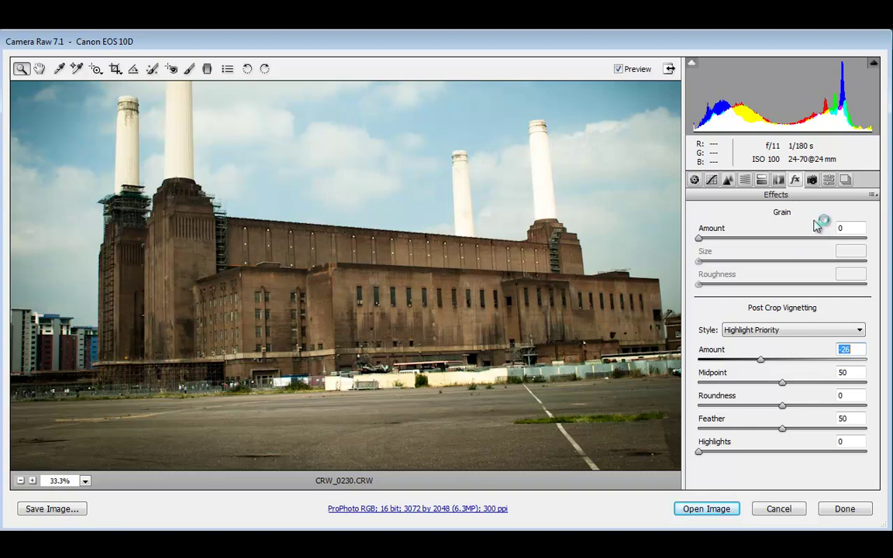
- Create an All Settings preset named 'Vignette_Contrast' in the Presets tab
{"action": "left_click", "coordinate": [830, 180]}
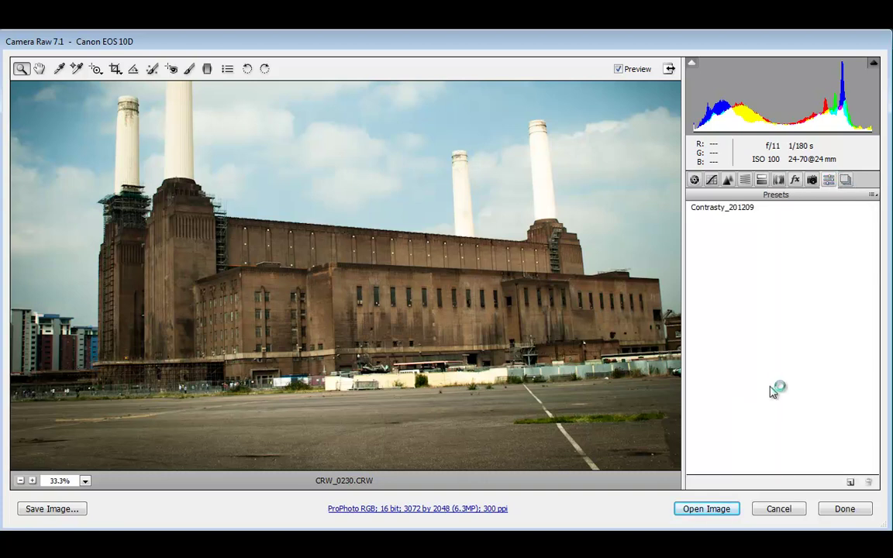
{"action": "left_click", "coordinate": [857, 482]}
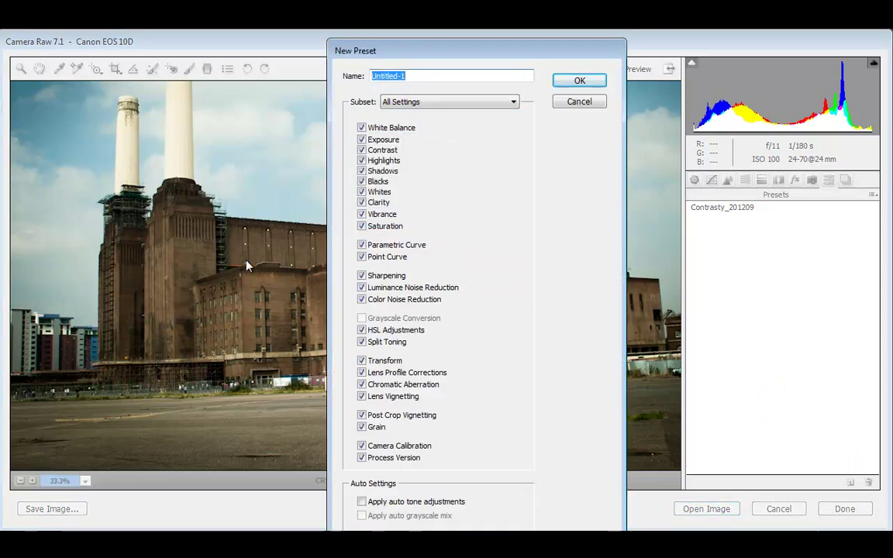
{"action": "left_click_drag", "start_coordinate": [446, 56], "coordinate": [503, 68]}
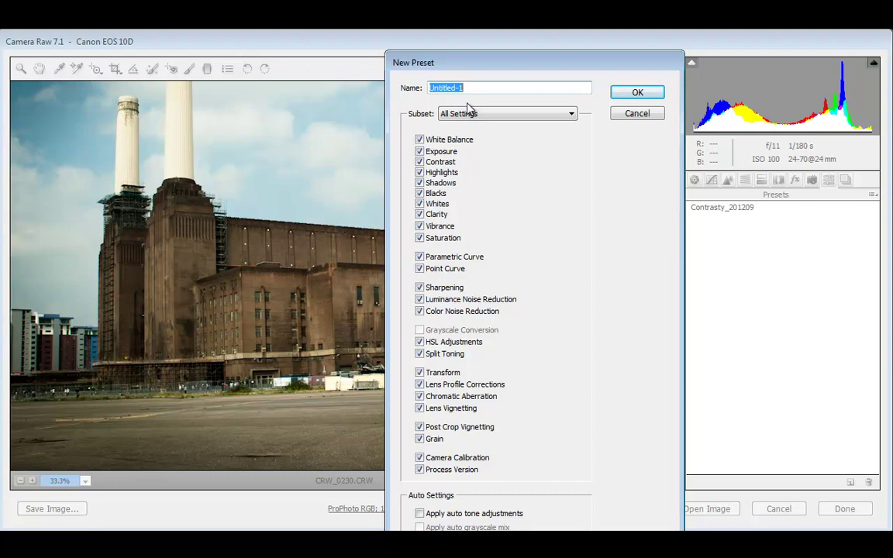
{"action": "type", "text": "Vignette_Contrast"}
{"action": "left_click", "coordinate": [648, 91]}
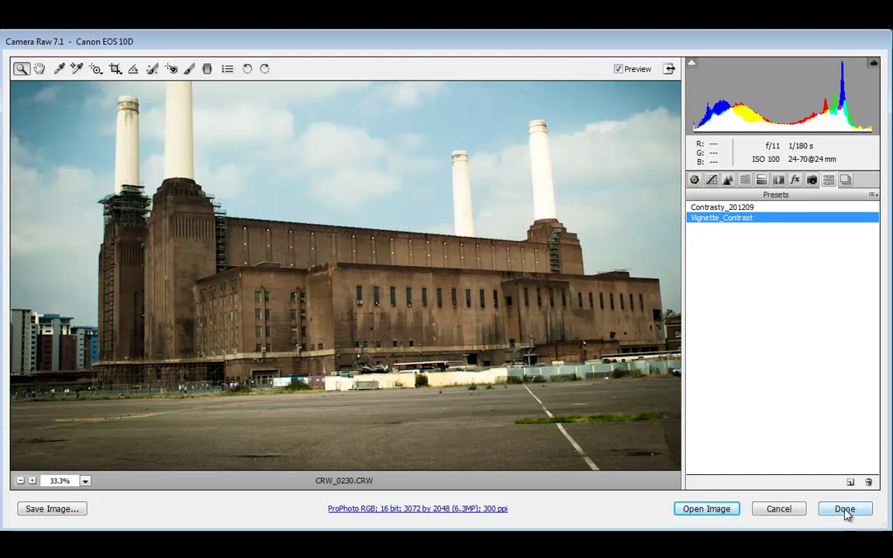
- Close Camera Raw, delete the CRW_0230.xmp sidecar, and reopen CRW_0230 at default settings
{"action": "left_click", "coordinate": [844, 511]}
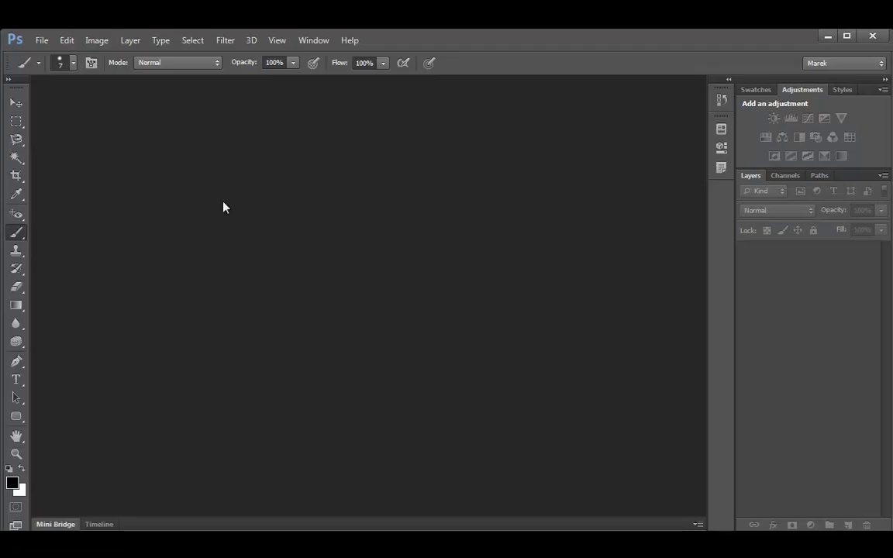
{"action": "left_click", "coordinate": [42, 41]}
{"action": "left_click", "coordinate": [56, 68]}
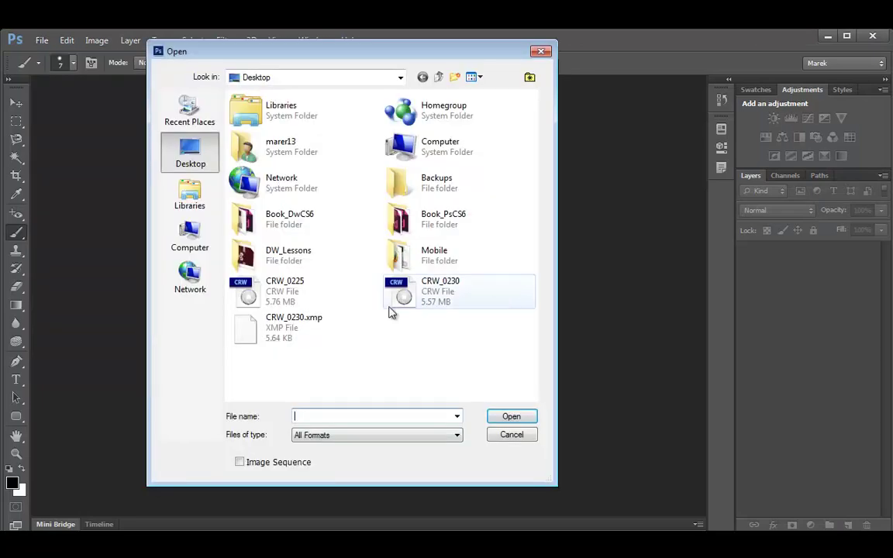
{"action": "left_click", "coordinate": [264, 337]}
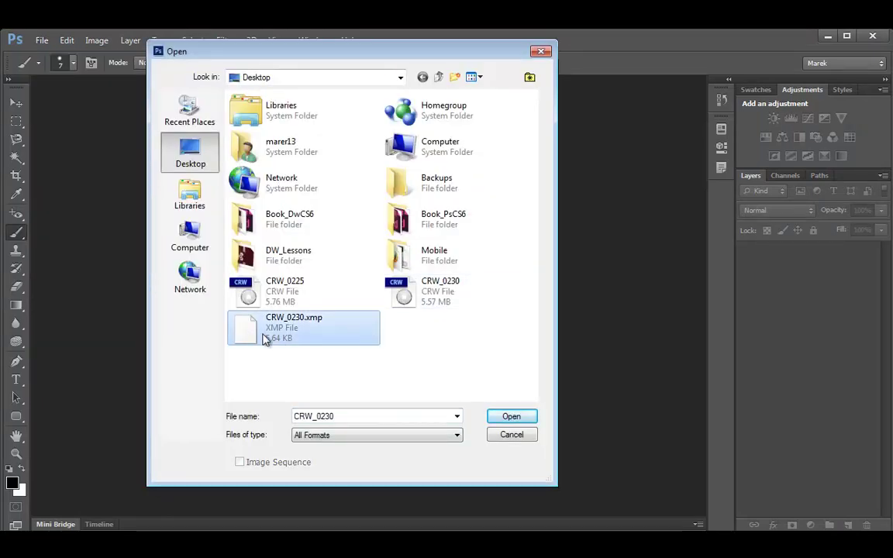
{"action": "key", "text": "Delete"}
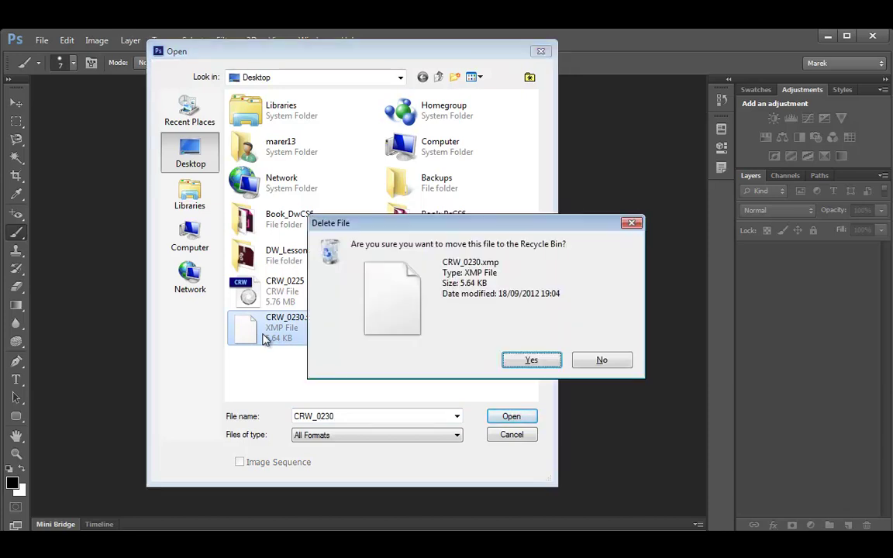
{"action": "key", "text": "Return"}
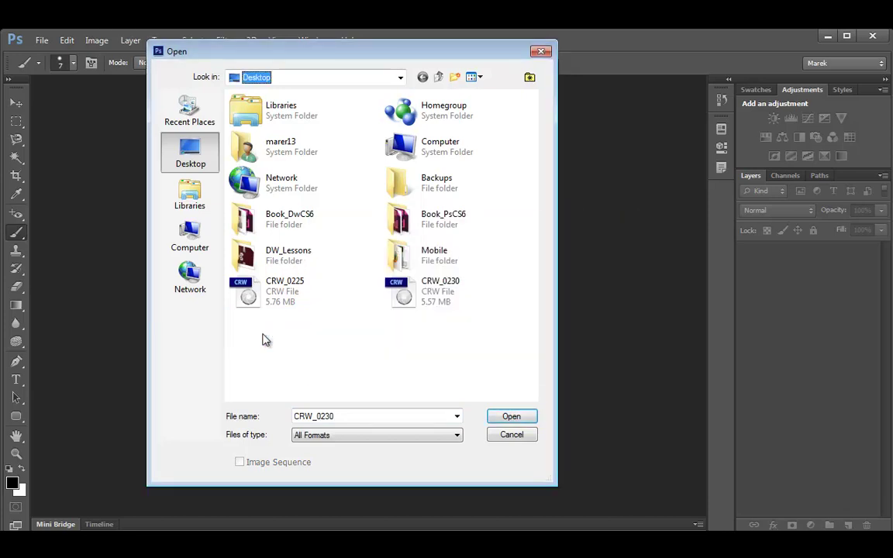
{"action": "left_click", "coordinate": [399, 304]}
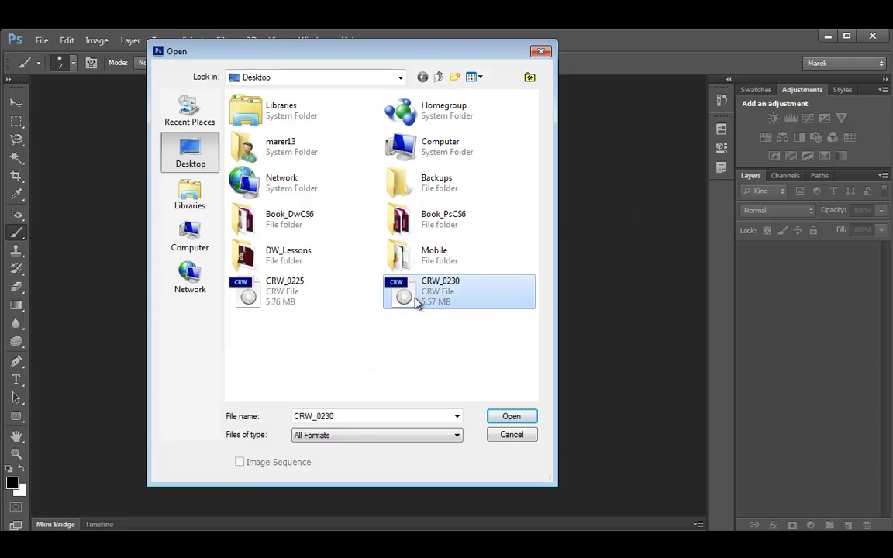
{"action": "left_click", "coordinate": [508, 418]}
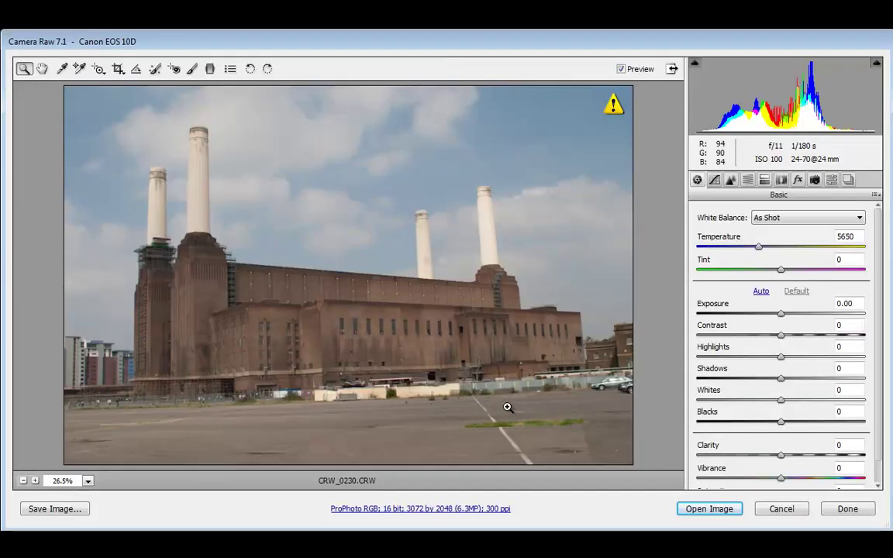
- Apply the Vignette_Contrast preset to the power station photo at Fit in View
{"action": "left_click_drag", "start_coordinate": [147, 245], "coordinate": [183, 266]}
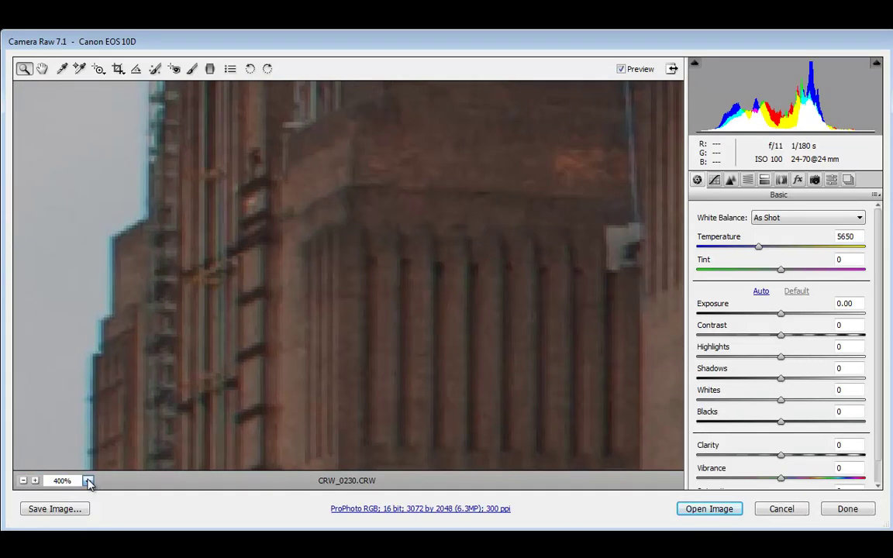
{"action": "left_click", "coordinate": [87, 480]}
{"action": "left_click", "coordinate": [91, 463]}
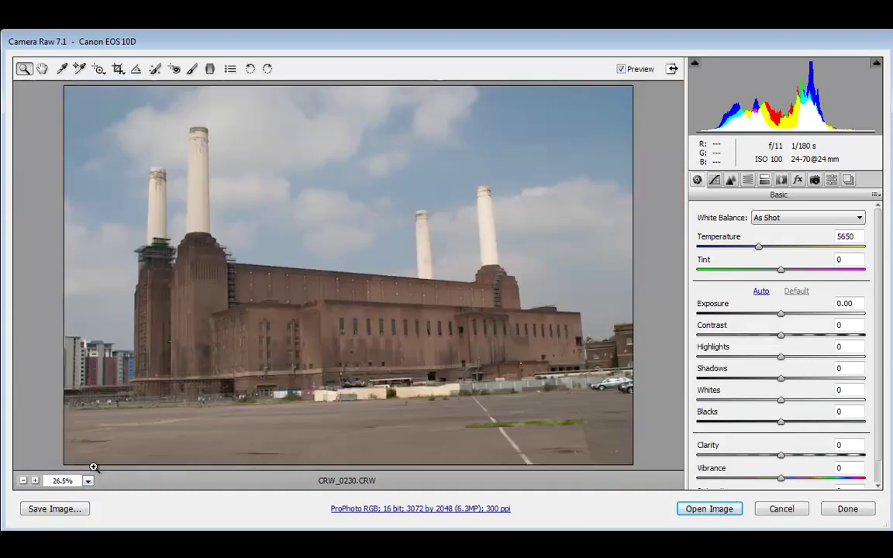
{"action": "left_click", "coordinate": [831, 180]}
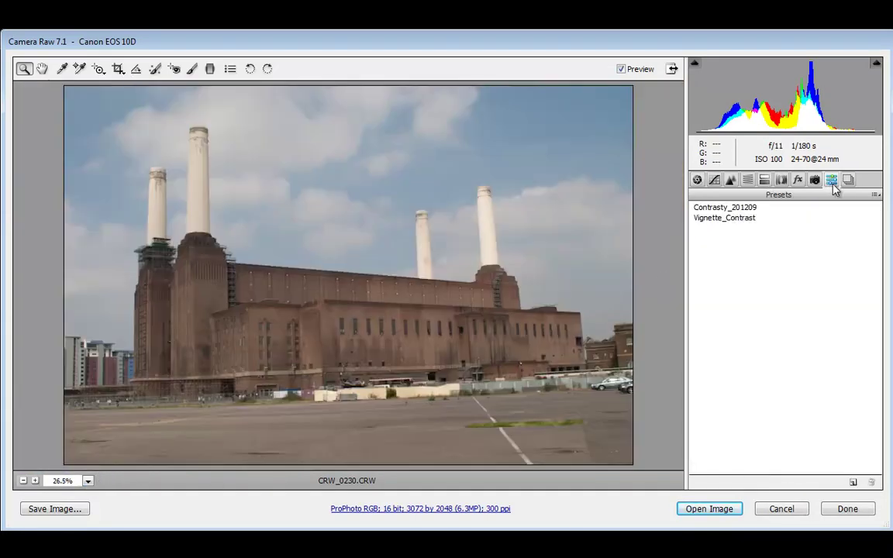
{"action": "left_click", "coordinate": [727, 219]}
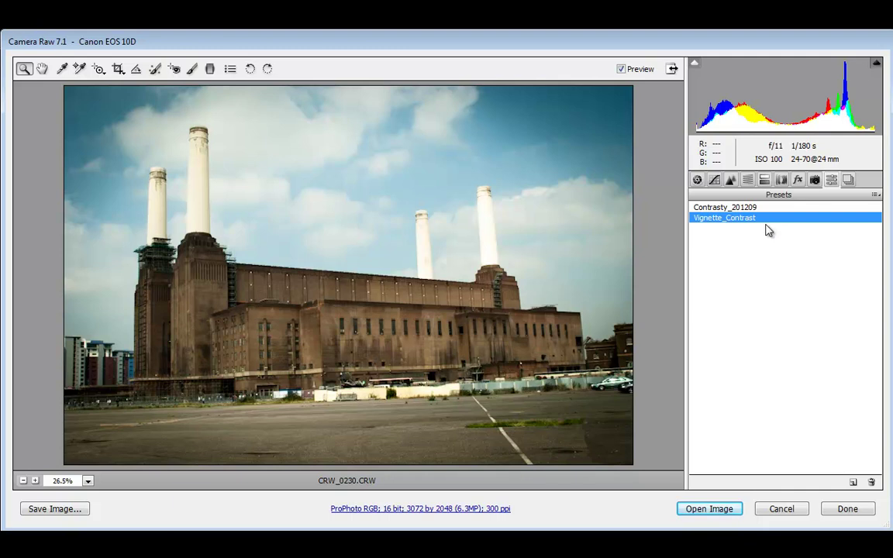
- Check the presets panel menu, then cancel Camera Raw, discarding the changes
{"action": "left_click", "coordinate": [875, 196]}
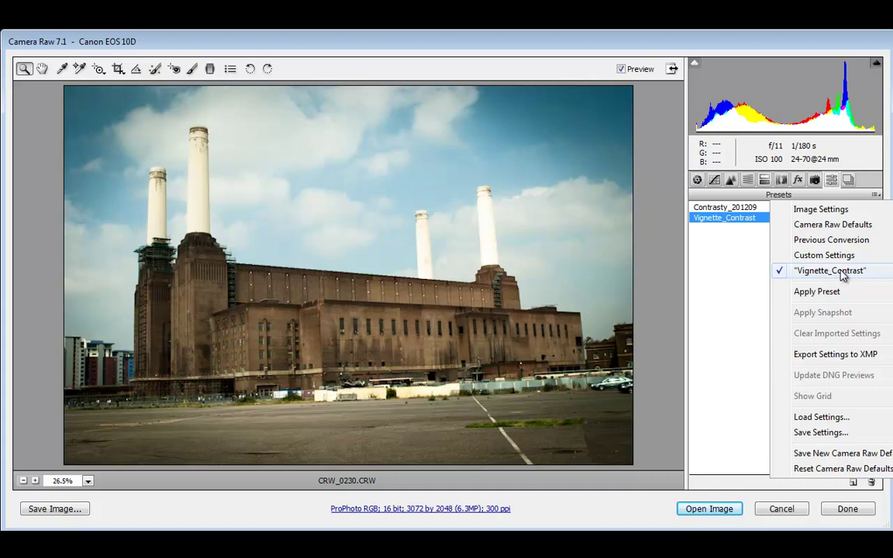
{"action": "left_click", "coordinate": [659, 314]}
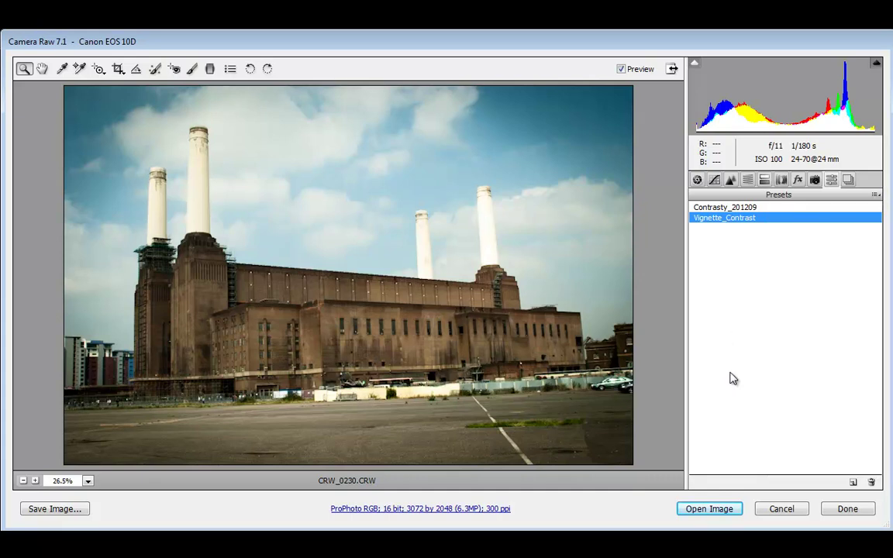
{"action": "left_click", "coordinate": [781, 509]}
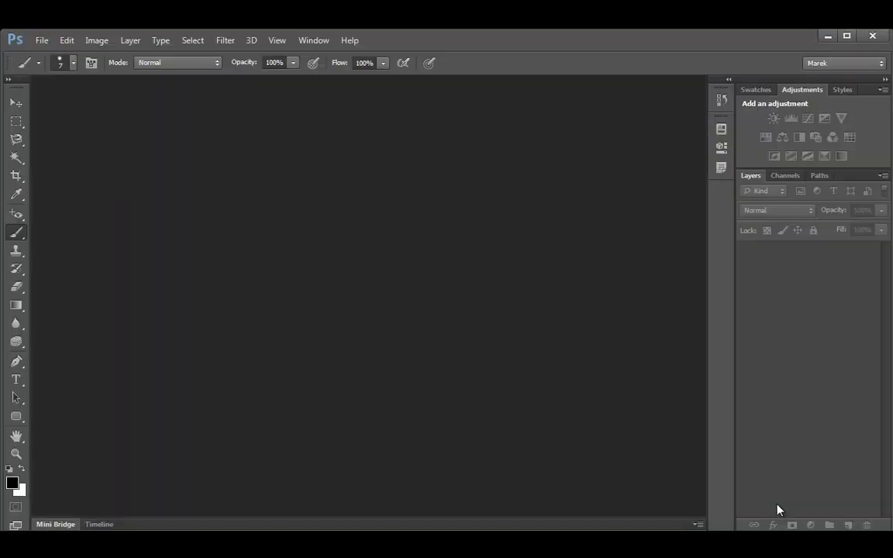
- Open both CRW_0225 and CRW_0230 together in Camera Raw
{"action": "left_click", "coordinate": [40, 41]}
{"action": "left_click", "coordinate": [57, 69]}
{"action": "left_click", "coordinate": [341, 305]}
{"action": "left_click", "coordinate": [402, 291], "text": "ctrl"}
{"action": "left_click", "coordinate": [506, 418]}
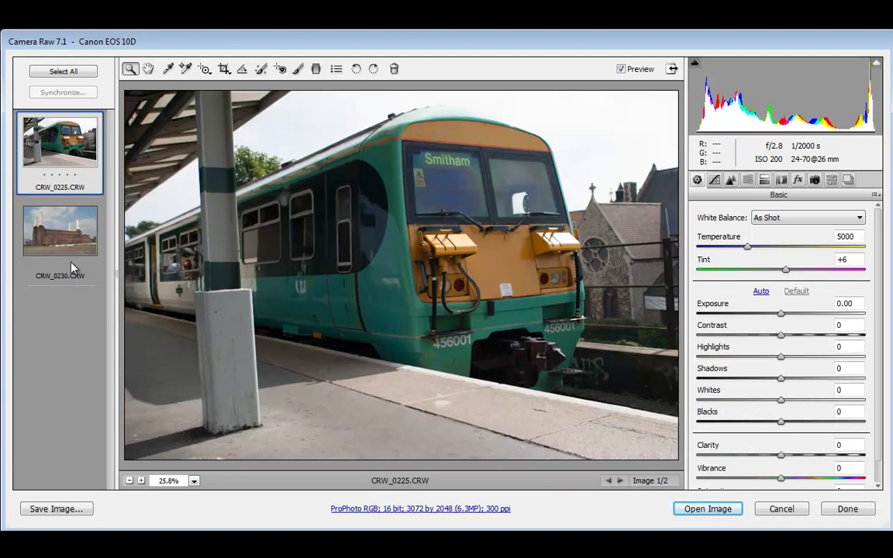
- Apply Vignette_Contrast to both selected photos and keep the settings with Done
{"action": "left_click", "coordinate": [63, 72]}
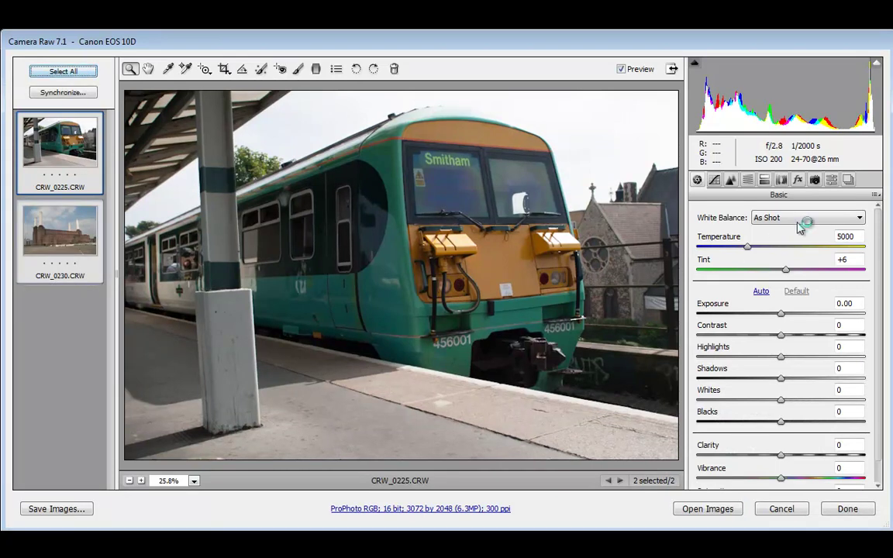
{"action": "left_click", "coordinate": [831, 179]}
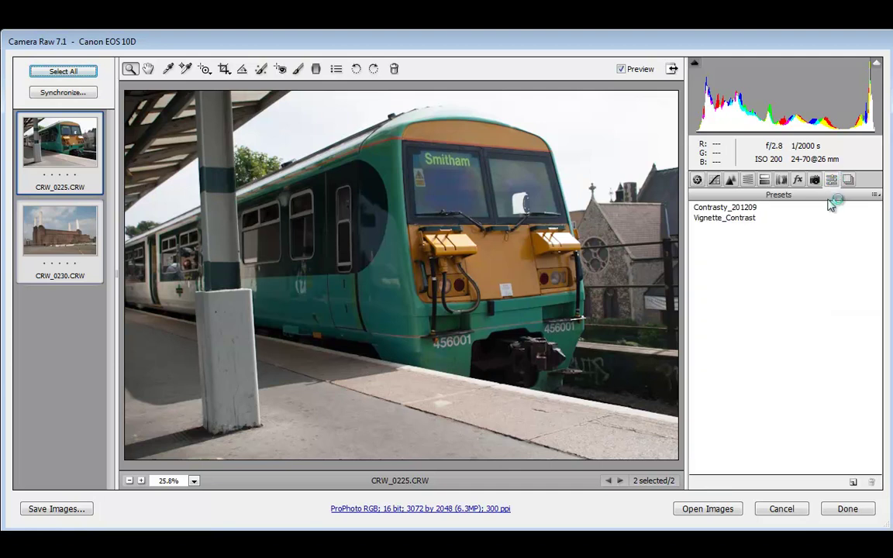
{"action": "left_click", "coordinate": [728, 219]}
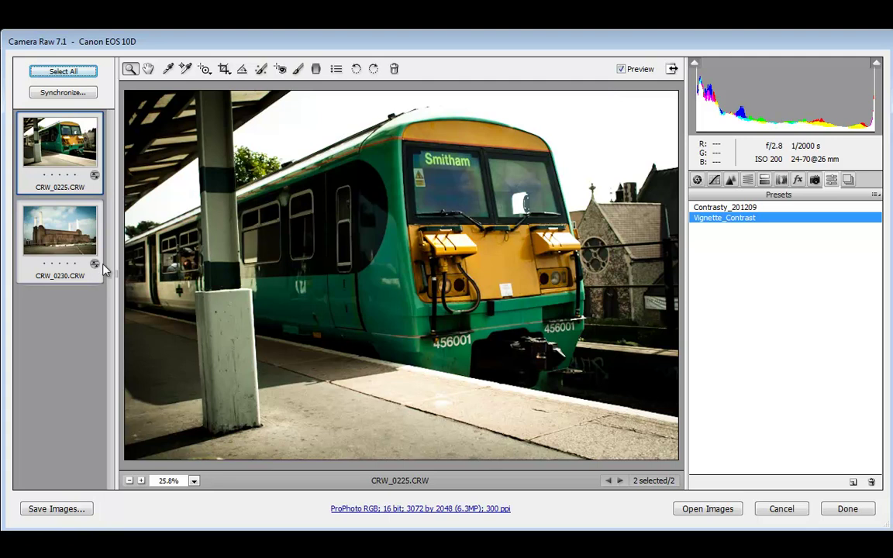
{"action": "left_click", "coordinate": [844, 511]}
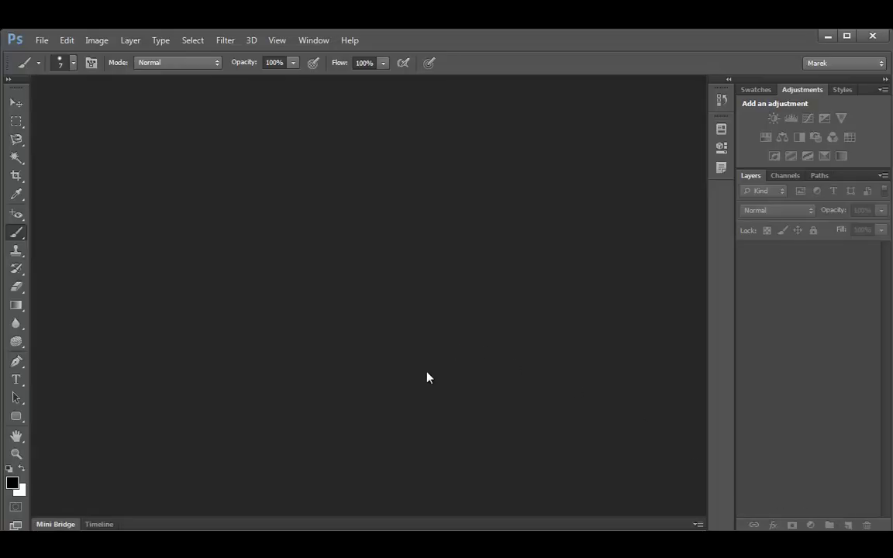
- Open the Desktop folder showing the CRW files and their .xmp sidecars, then start Notepad
{"action": "key", "text": "super"}
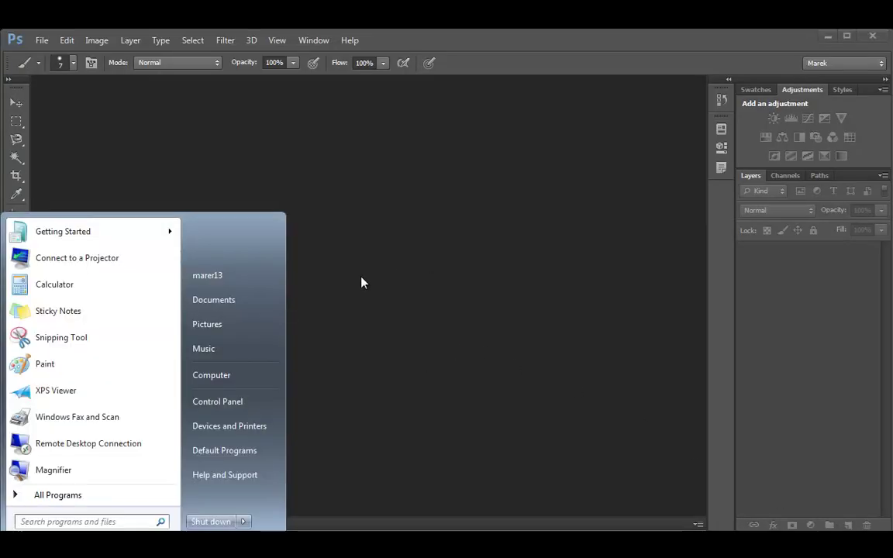
{"action": "left_click", "coordinate": [226, 277]}
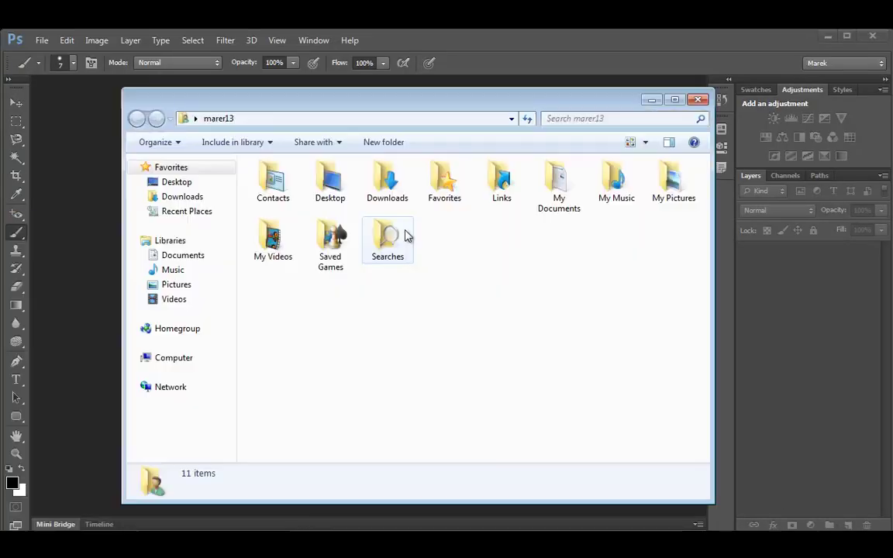
{"action": "double_click", "coordinate": [339, 197]}
{"action": "left_click", "coordinate": [456, 263]}
{"action": "left_click", "coordinate": [450, 293]}
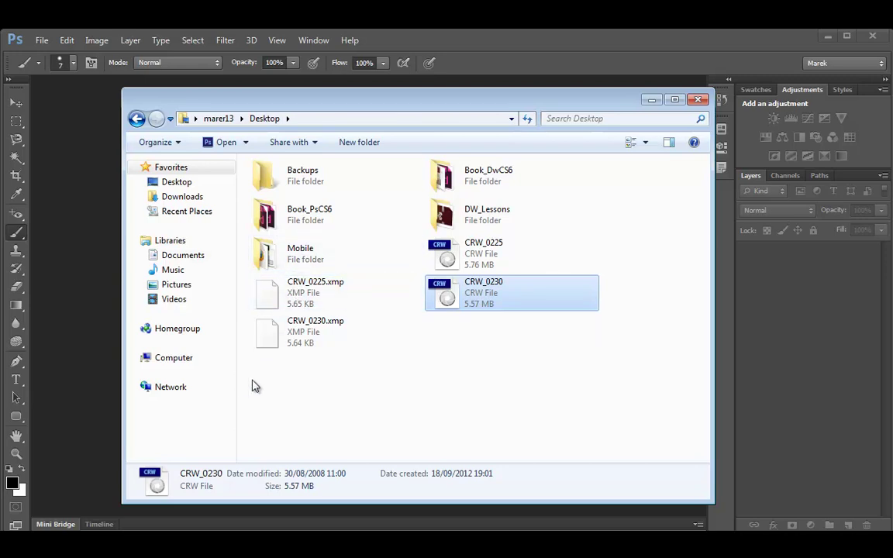
{"action": "key", "text": "super"}
{"action": "key", "text": "Escape"}
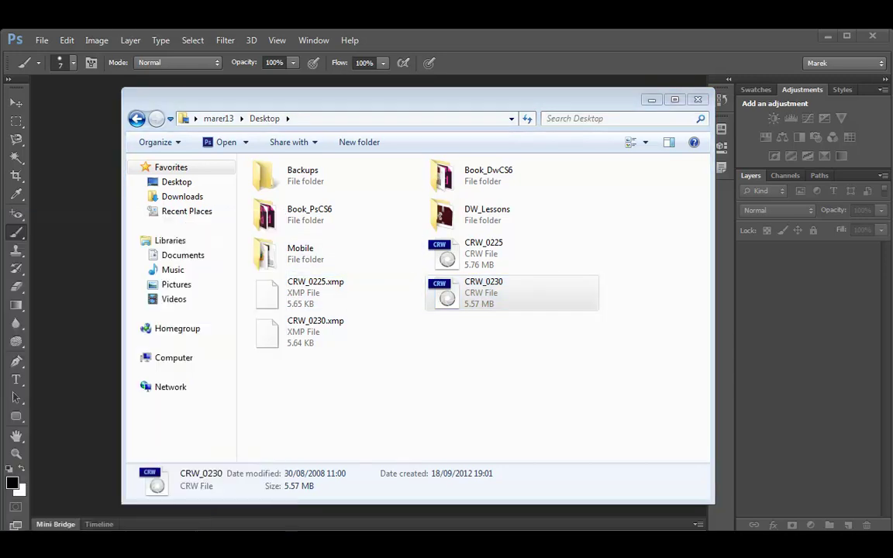
- Open CRW_0225.xmp from the Desktop in Notepad using the All Files type filter
{"action": "left_click", "coordinate": [65, 95]}
{"action": "left_click", "coordinate": [79, 127]}
{"action": "left_click", "coordinate": [218, 173]}
{"action": "left_click", "coordinate": [546, 370]}
{"action": "left_click", "coordinate": [533, 389]}
{"action": "left_click_drag", "start_coordinate": [624, 275], "coordinate": [624, 339]}
{"action": "left_click", "coordinate": [349, 264]}
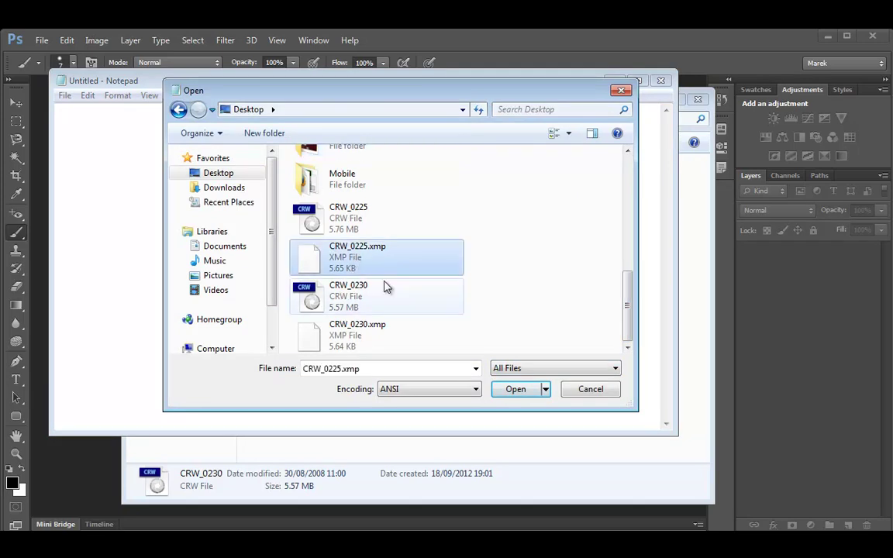
{"action": "left_click", "coordinate": [520, 391]}
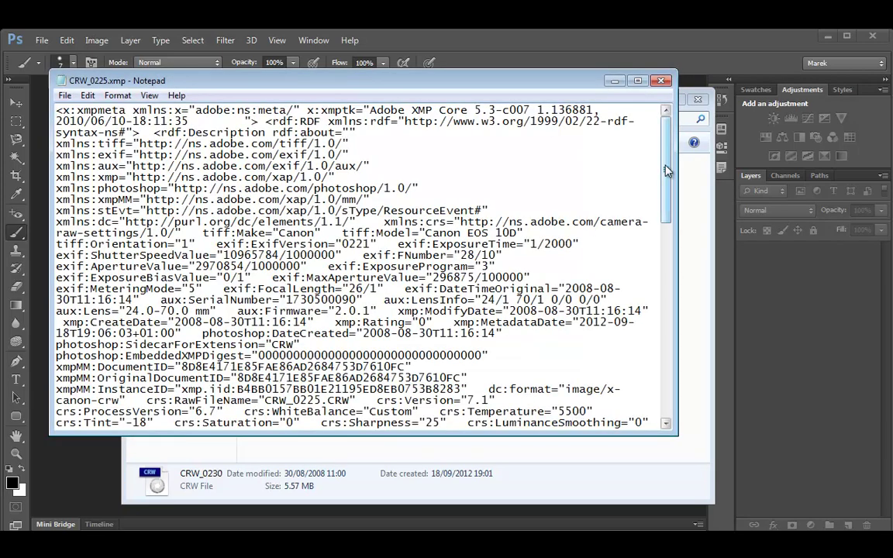
- Read through the stored Camera Raw settings, then close Notepad and the Desktop window
{"action": "left_click_drag", "start_coordinate": [663, 179], "coordinate": [656, 386]}
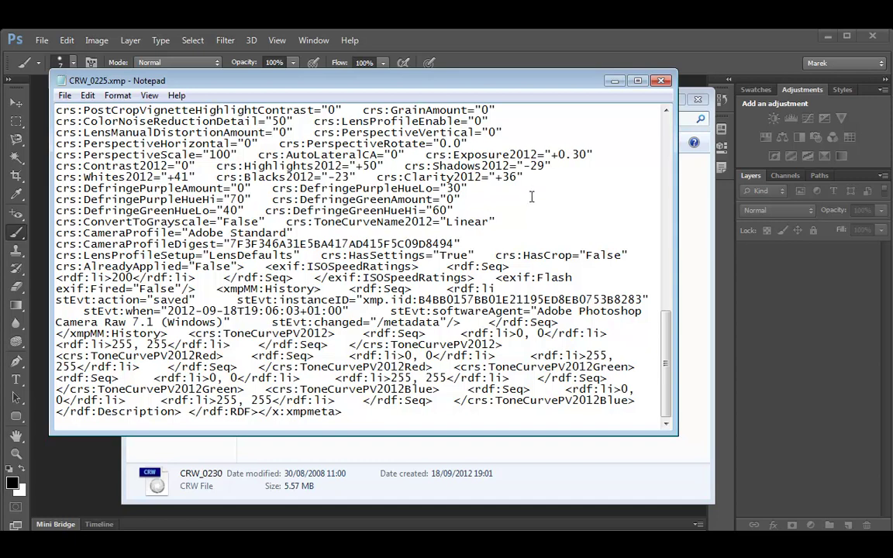
{"action": "left_click", "coordinate": [660, 81]}
{"action": "left_click", "coordinate": [699, 101]}
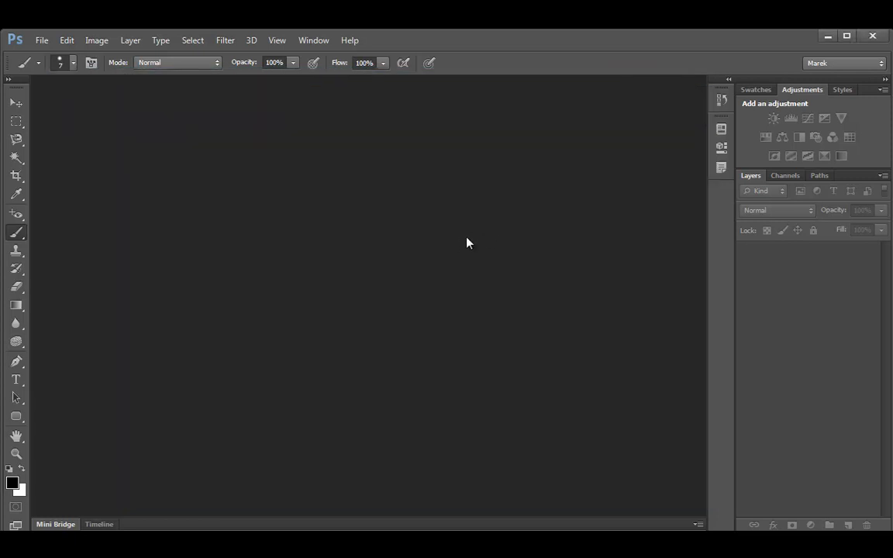